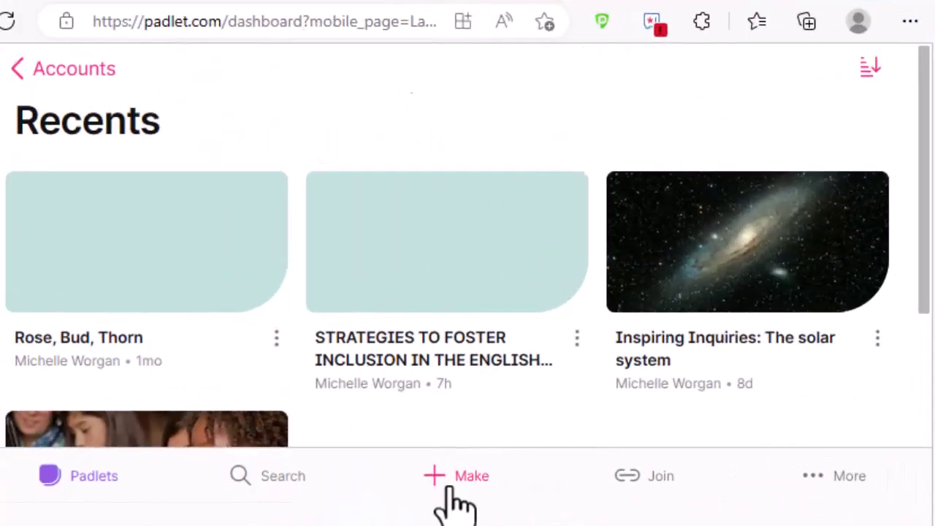
# - Create a new padlet in the Shelf (wall with sections) format and close its settings
pyautogui.click(441, 478)
pyautogui.scroll(-3, 373, 420)
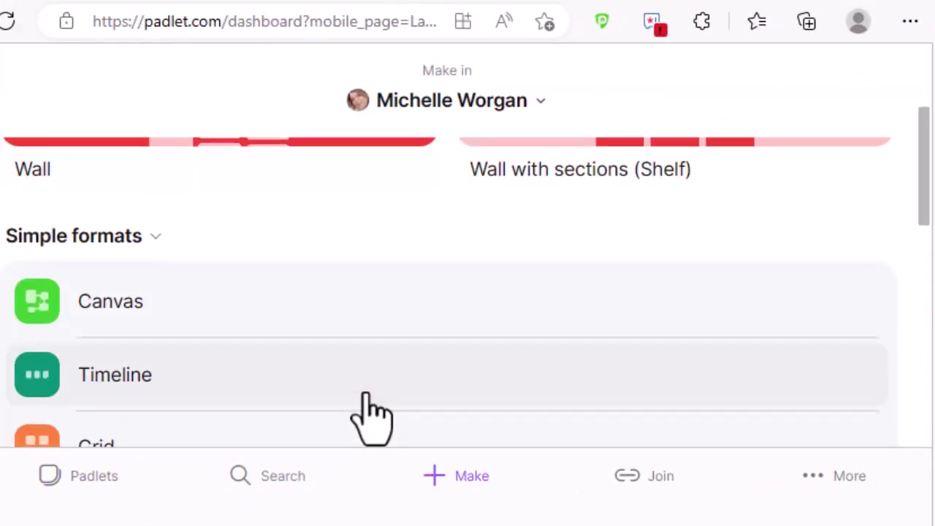
pyautogui.scroll(-3, 373, 420)
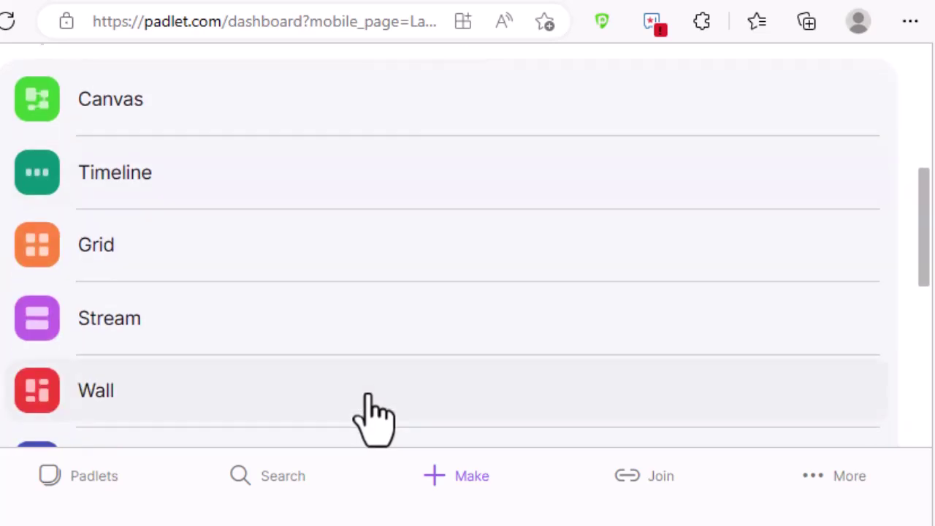
pyautogui.scroll(-3, 372, 420)
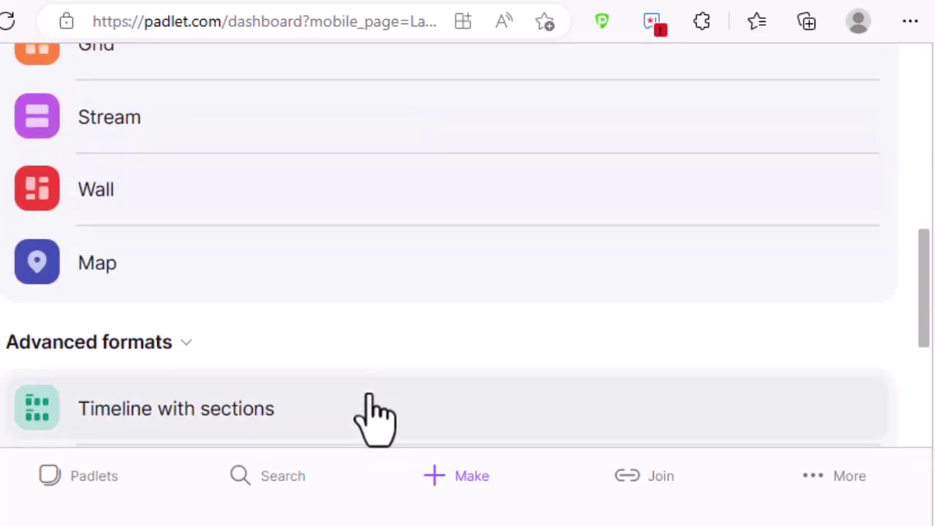
pyautogui.scroll(-6, 374, 418)
pyautogui.click(328, 309)
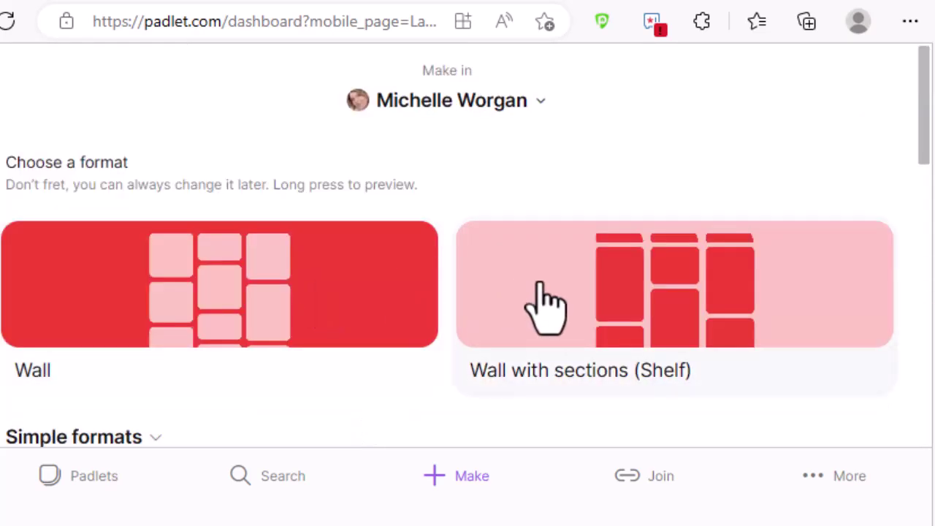
pyautogui.click(551, 307)
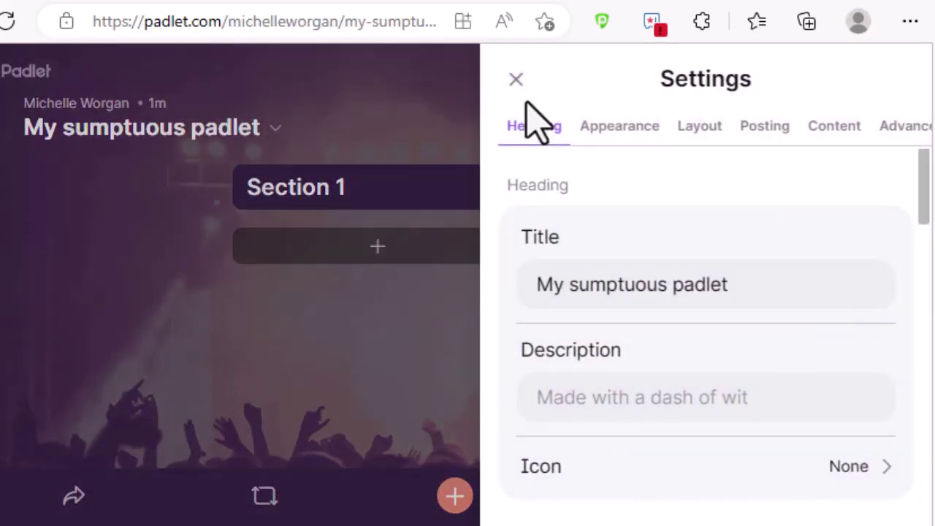
pyautogui.click(516, 79)
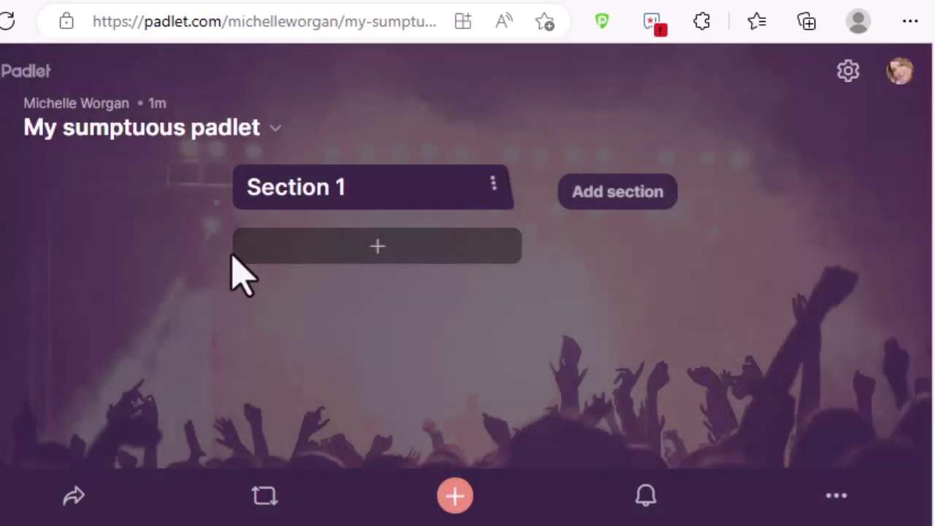
# - Add two more sections, keeping the default names Section 2 and Section 3
pyautogui.click(582, 191)
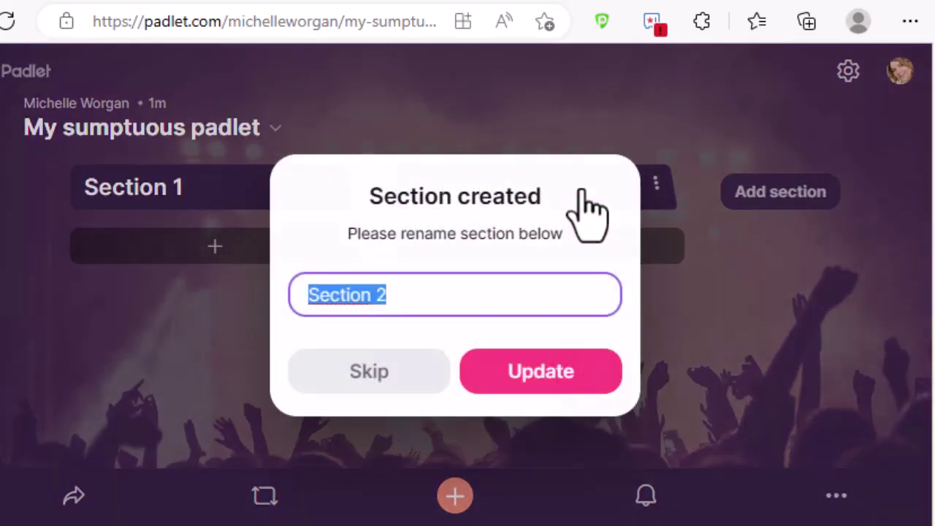
pyautogui.click(500, 374)
pyautogui.click(744, 190)
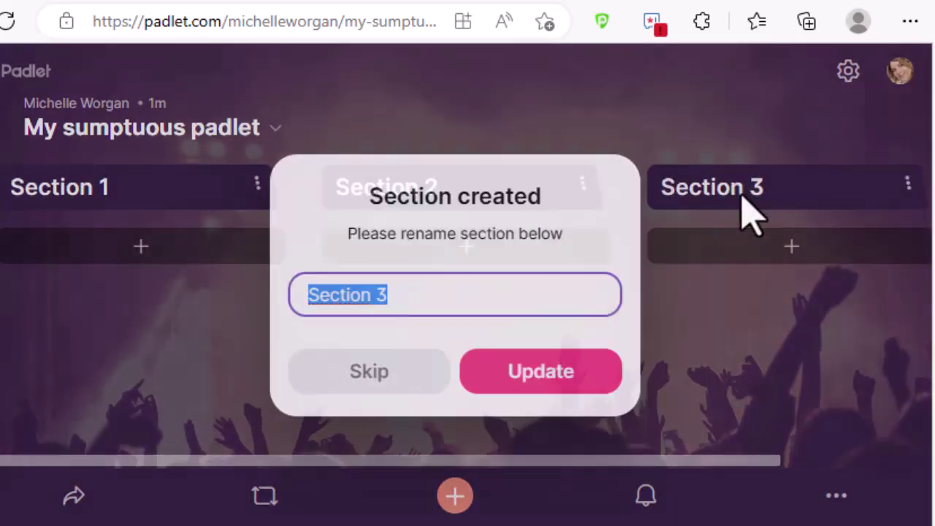
pyautogui.click(599, 377)
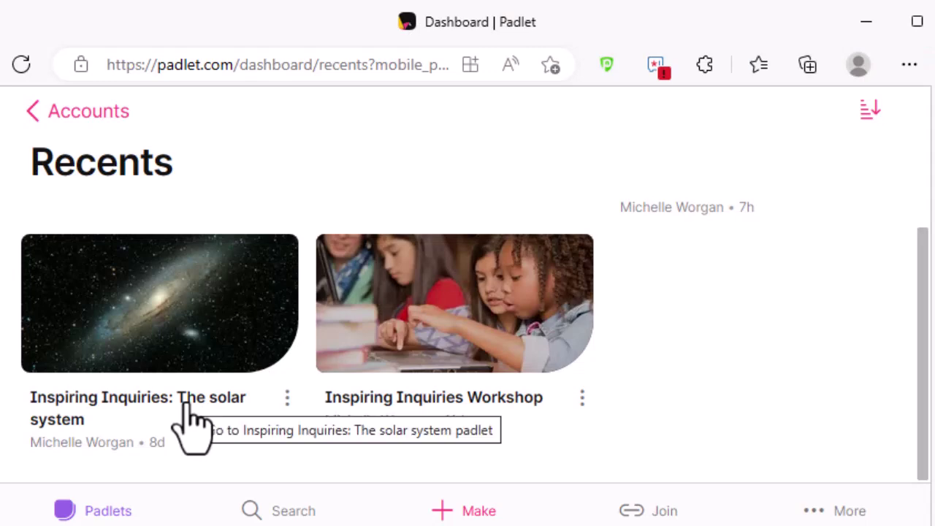
# - Open the 'Inspiring Inquiries: The solar system' padlet and highlight the essential question in its description
pyautogui.click(189, 425)
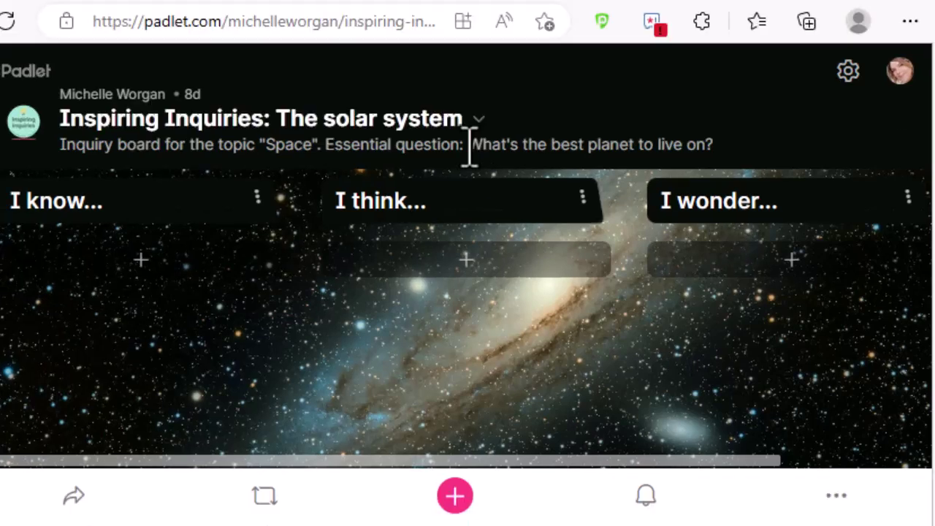
pyautogui.moveTo(475, 184); pyautogui.dragTo(677, 184)
pyautogui.moveTo(674, 146); pyautogui.dragTo(709, 146)
pyautogui.scroll(-1, 709, 146)
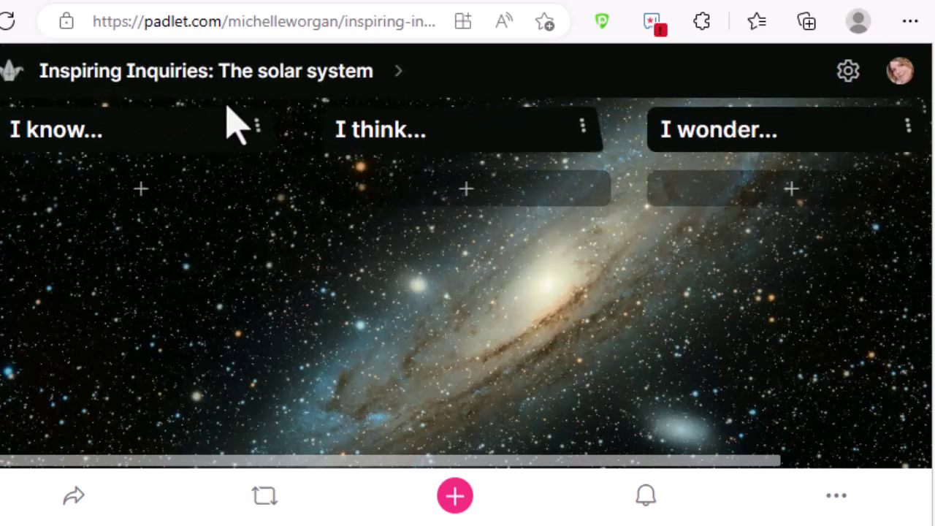
pyautogui.scroll(1, 153, 82)
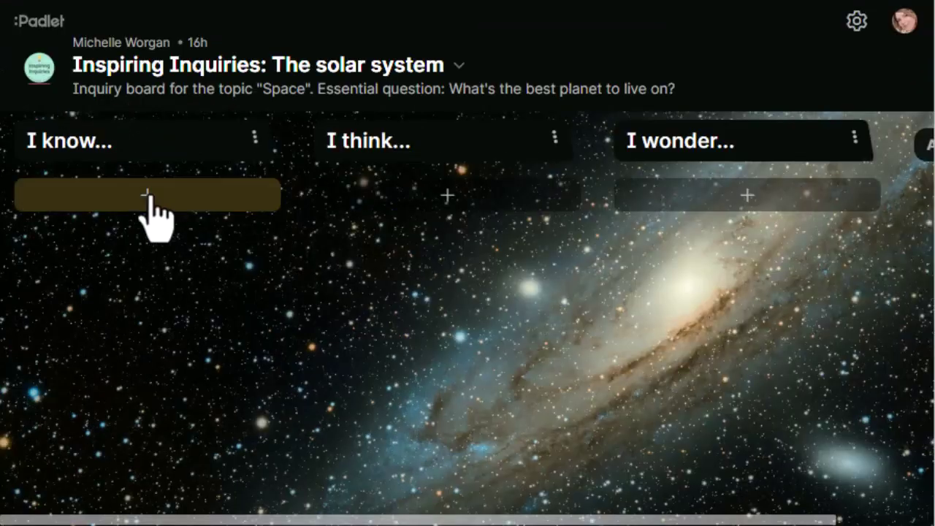
# - Publish 'Mars is hot.' in the I know... column and 'I think Neptune is a planet.' in I think...
pyautogui.click(148, 196)
pyautogui.write('Mars is hot.')
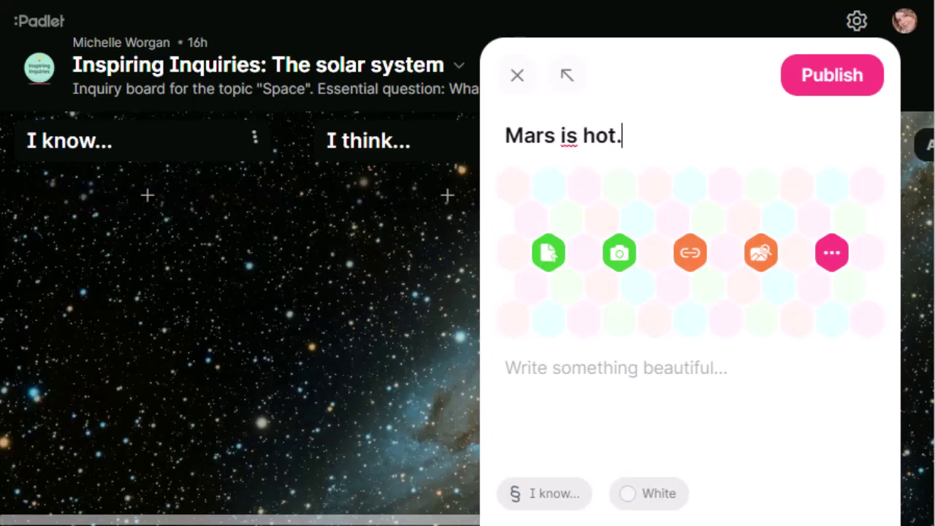
pyautogui.click(821, 79)
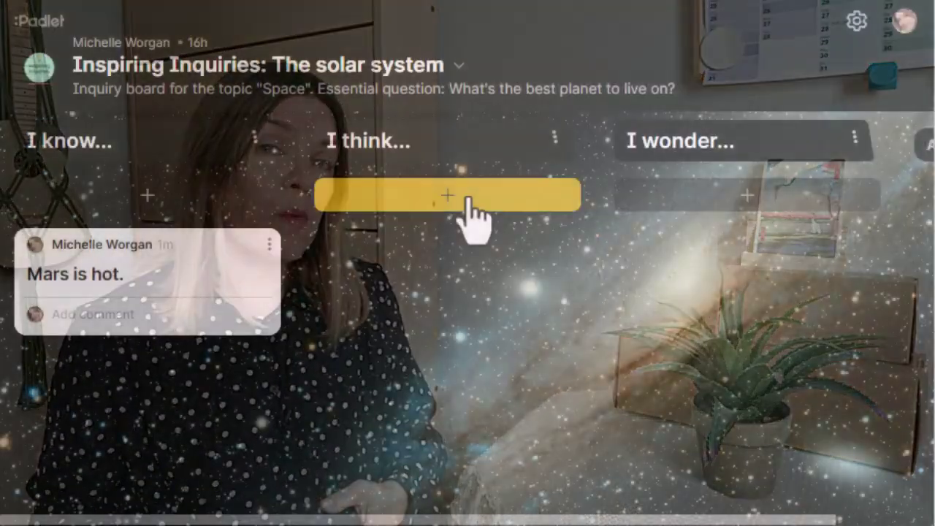
pyautogui.click(460, 203)
pyautogui.write('I think')
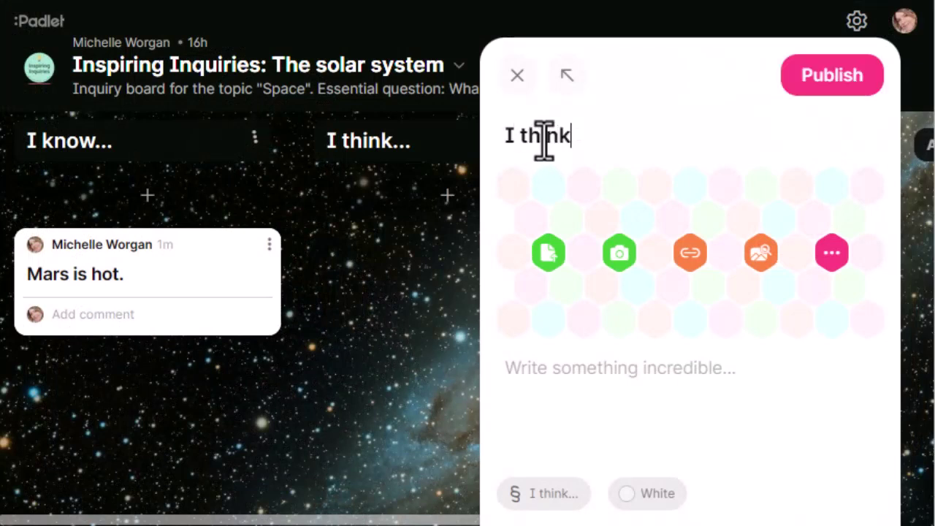
pyautogui.write(' Neptune ')
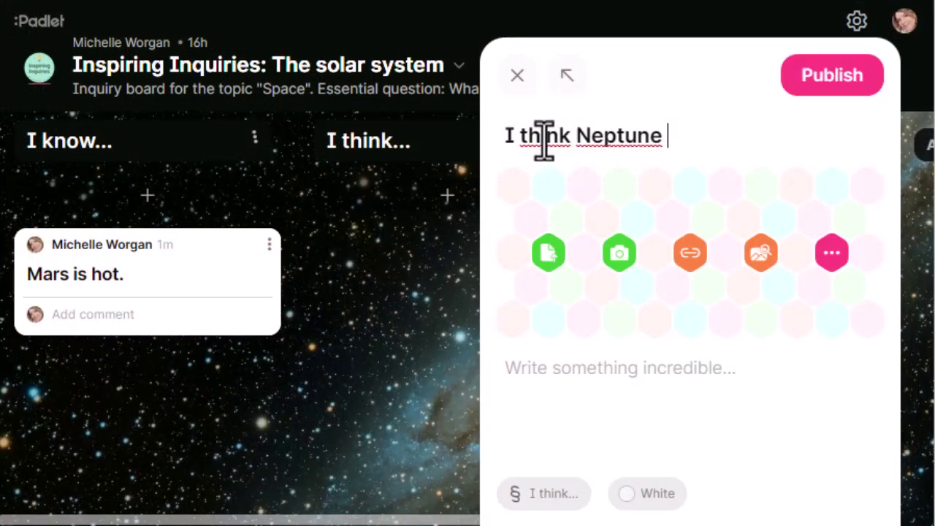
pyautogui.write('is a planet.')
pyautogui.click(820, 94)
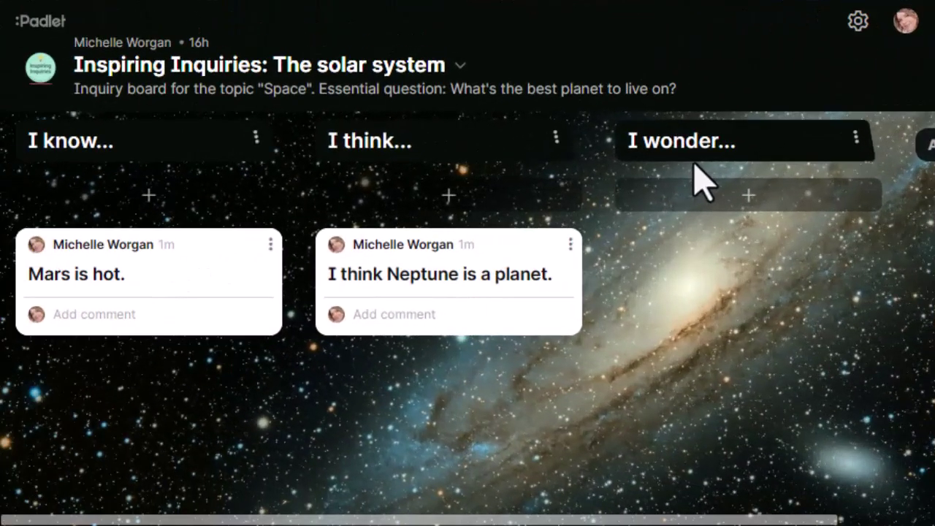
# - Publish 'How far is it from Earth?', 'How long does it take to get there?' and 'Can we grow food there? How?' under I wonder...
pyautogui.click(698, 180)
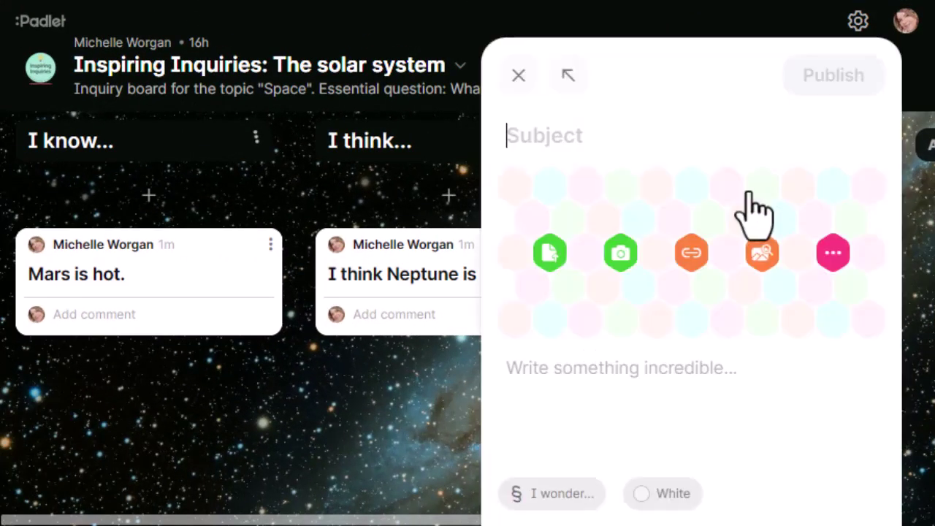
pyautogui.write('How far is it from Earth?')
pyautogui.click(804, 79)
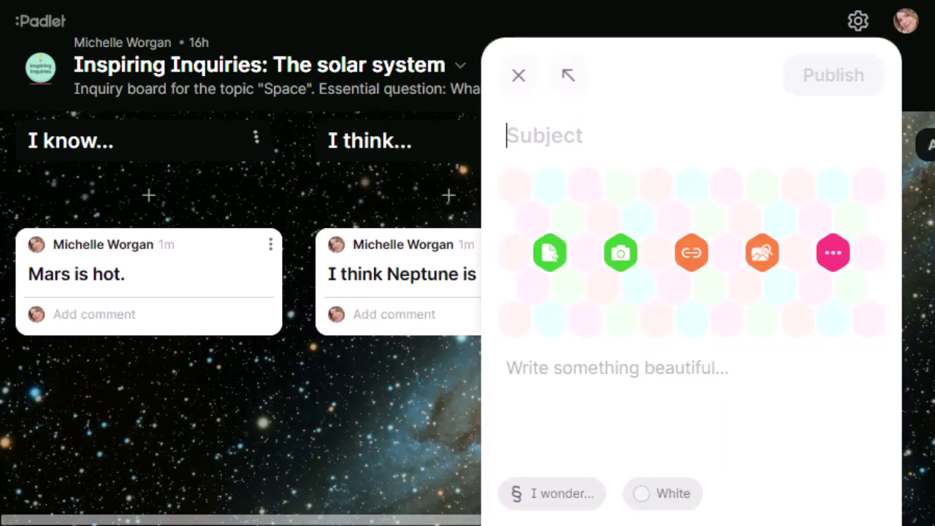
pyautogui.write('How long does it take to get there?')
pyautogui.click(815, 80)
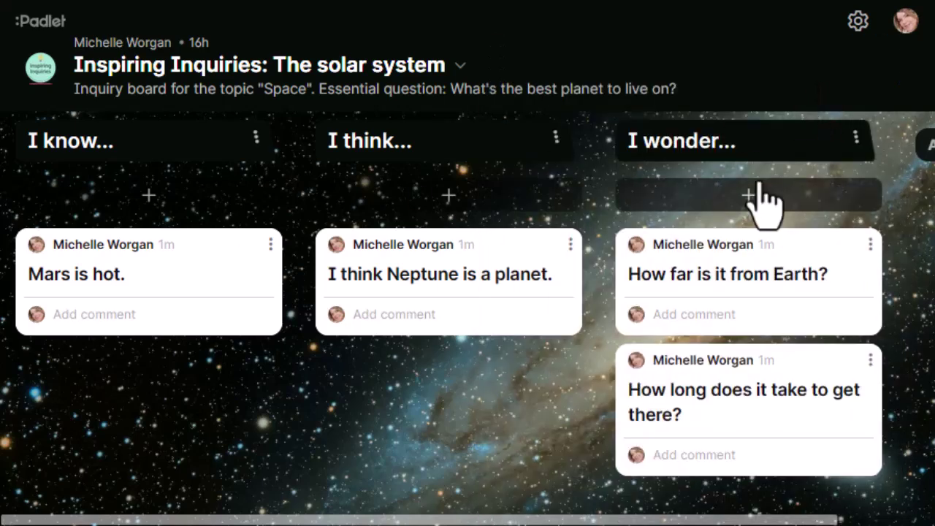
pyautogui.click(734, 198)
pyautogui.write('Can we grow food there? How?')
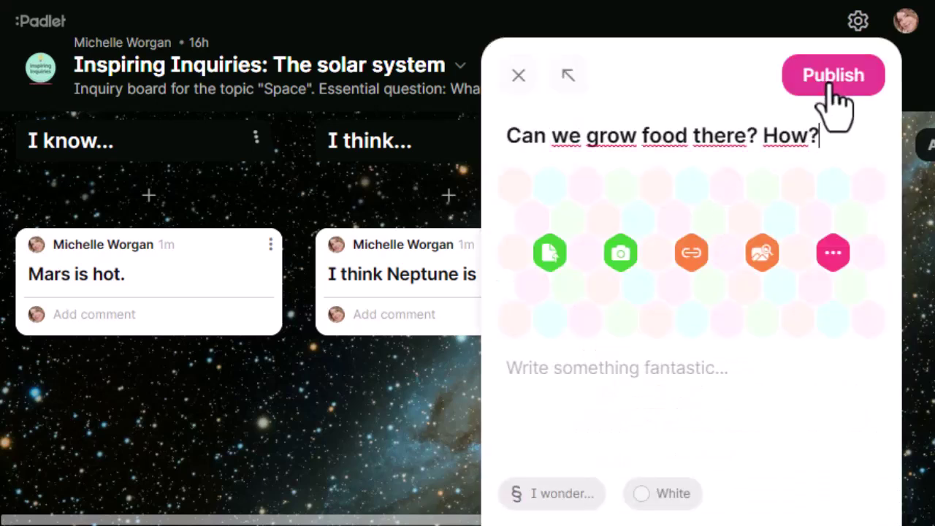
pyautogui.click(831, 76)
pyautogui.scroll(-2, 625, 406)
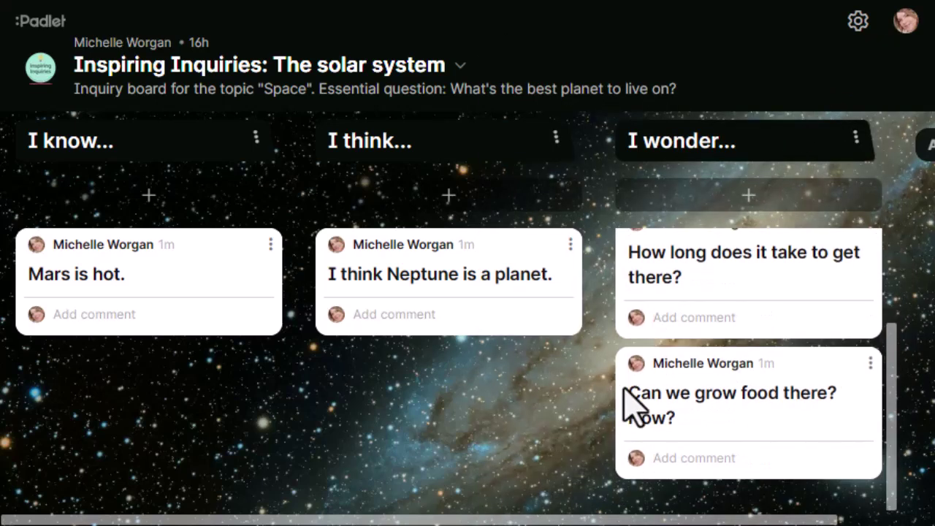
pyautogui.scroll(2, 625, 402)
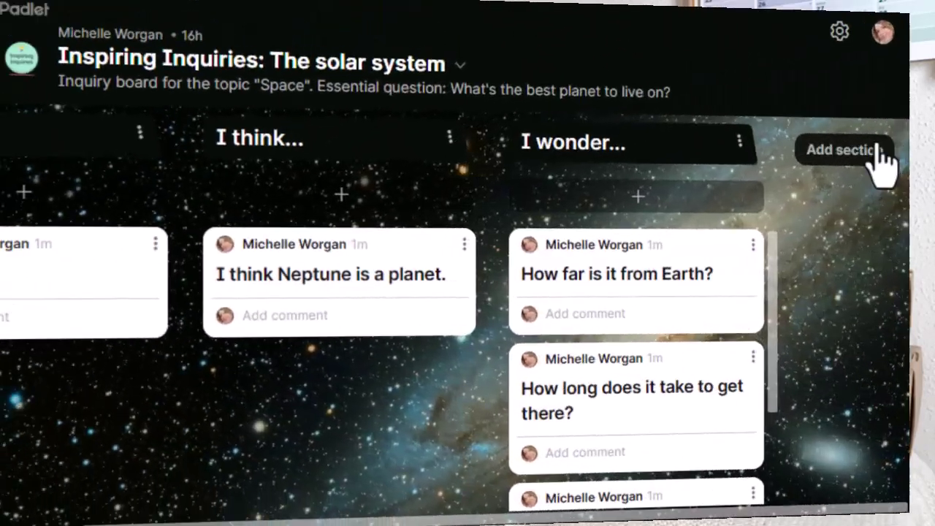
# - Add a fourth section named 'I learn' and start a post there showing all attachment types
pyautogui.click(877, 148)
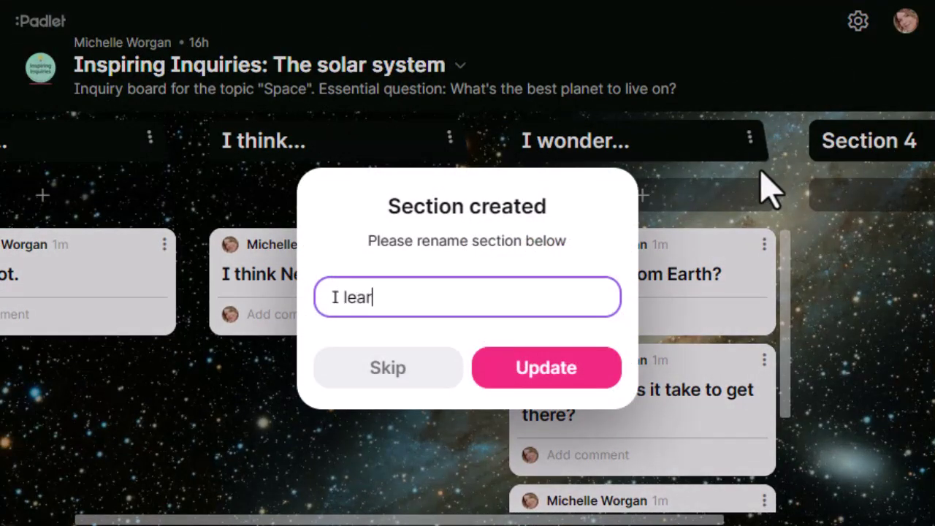
pyautogui.press('Return')
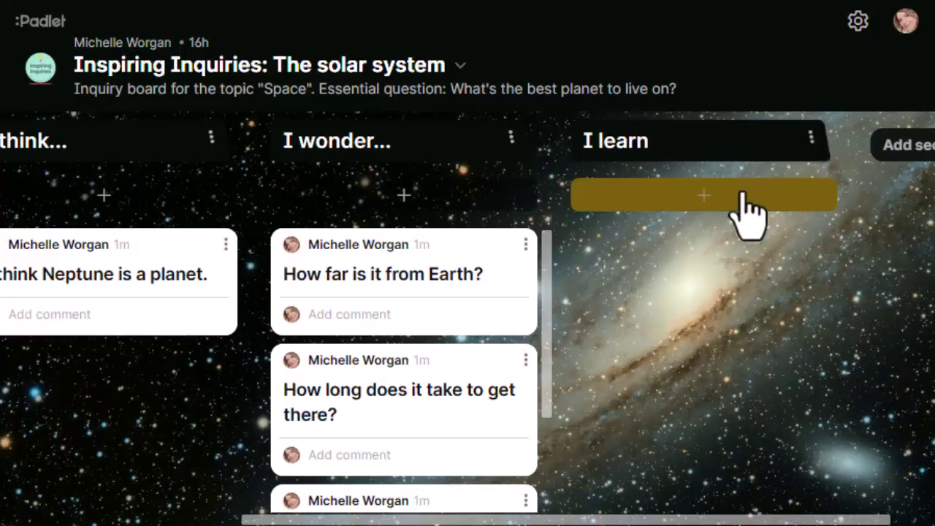
pyautogui.click(747, 214)
pyautogui.click(831, 276)
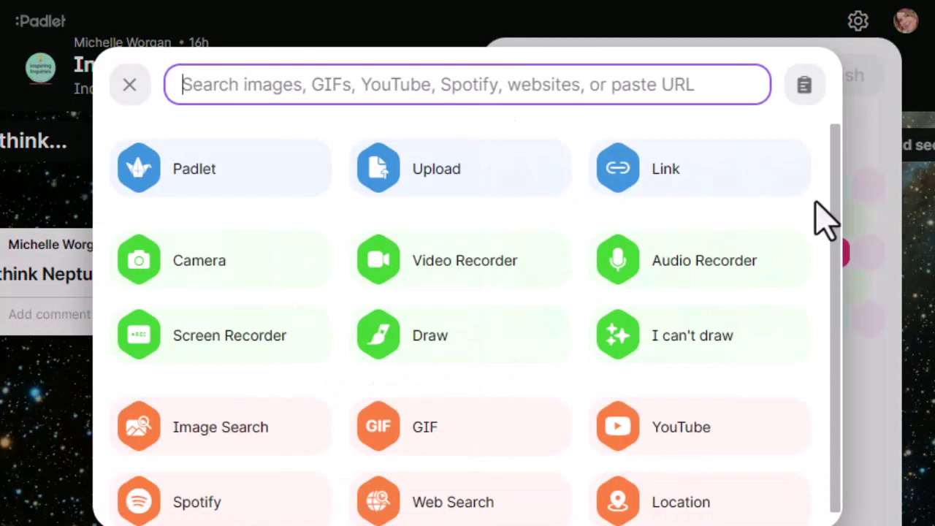